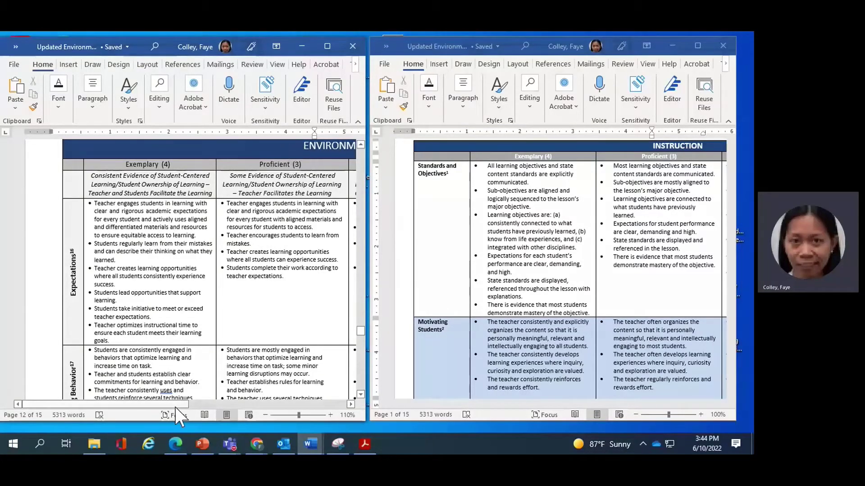
Highlight the Environment rubric's Proficient bullet on clear, rigorous academic expectations in yellow.
mouse_move(175, 407)
mouse_down()
mouse_move(208, 408)
mouse_move(163, 408)
mouse_move(188, 411)
mouse_up()
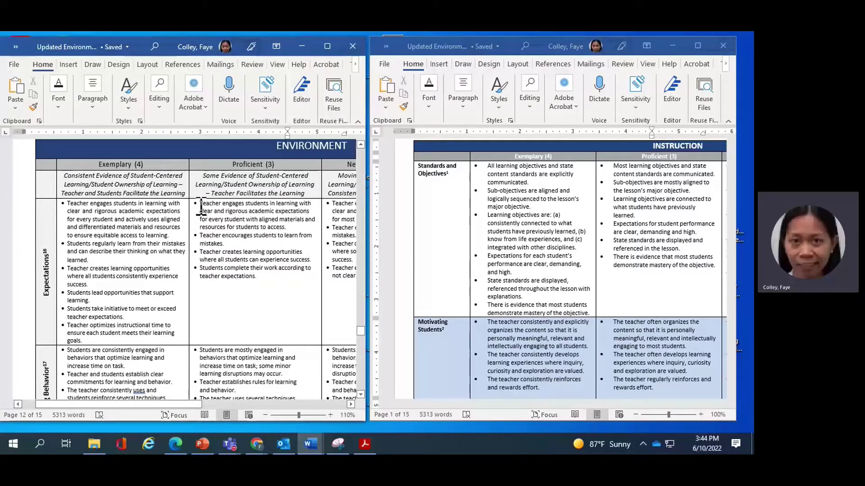
drag(200, 207, 313, 212)
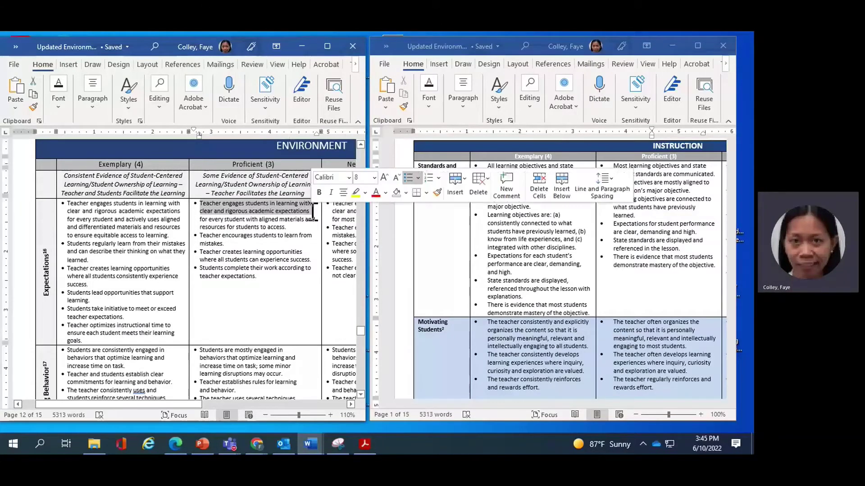
right_click(280, 208)
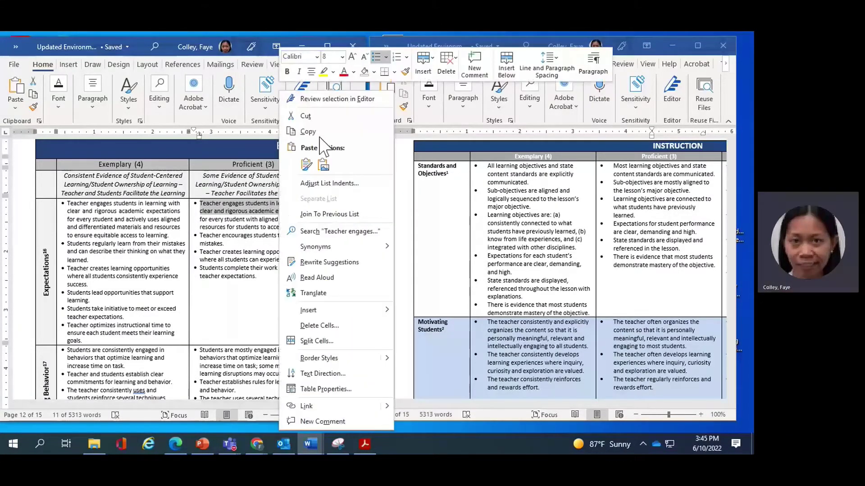
click(323, 72)
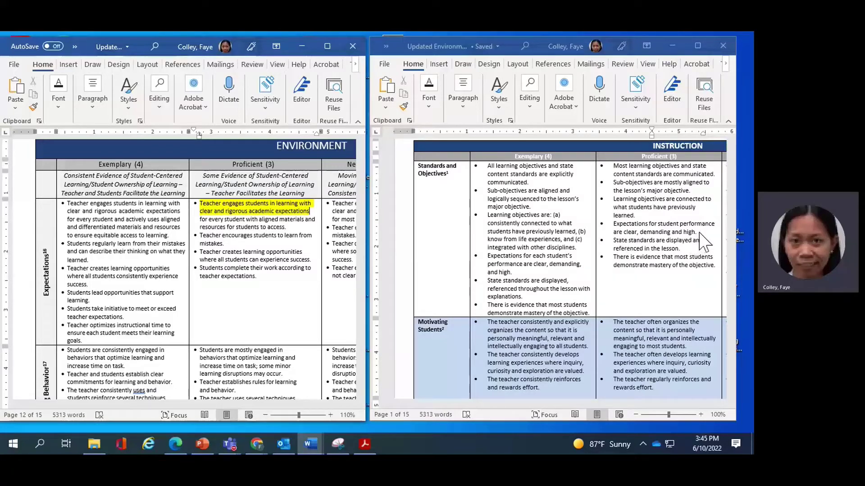
Highlight 'Expectations for student performance are clear, demanding and high.' yellow in the Instruction rubric.
click(704, 242)
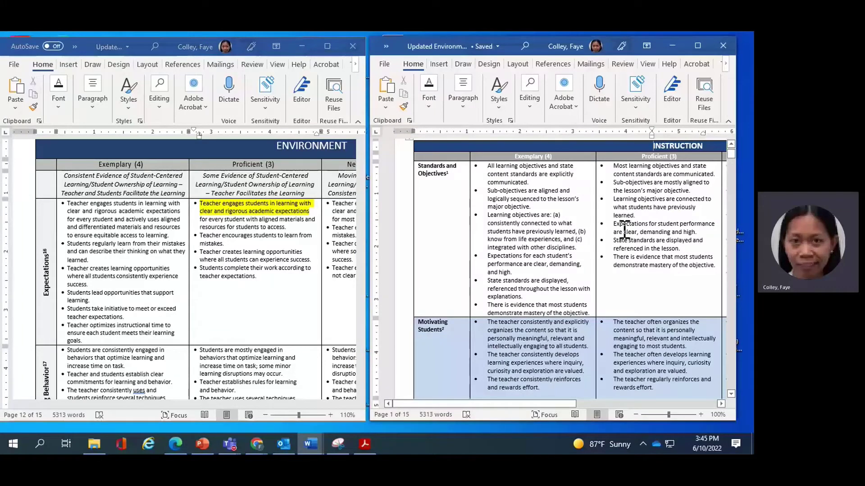
drag(613, 224, 701, 232)
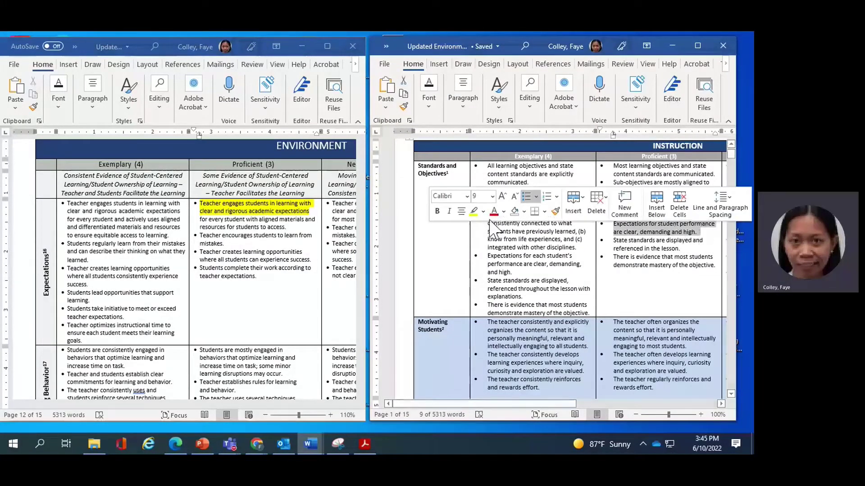
click(473, 211)
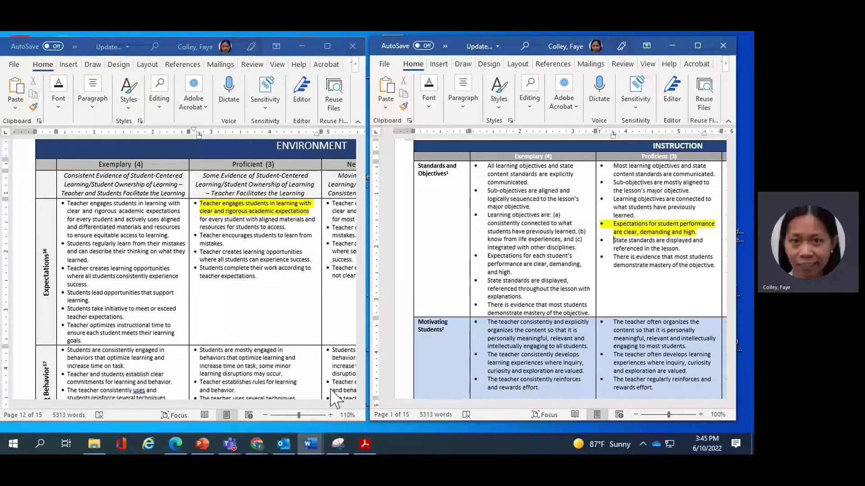
click(360, 400)
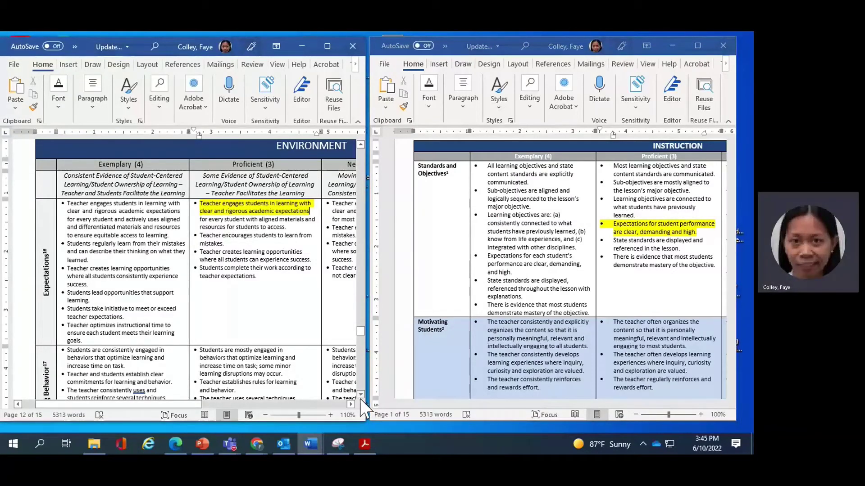
Highlight the Managing Behavior Proficient bullet on using several engagement techniques in Turquoise.
scroll(361, 400, down, 1)
scroll(361, 400, down, 3)
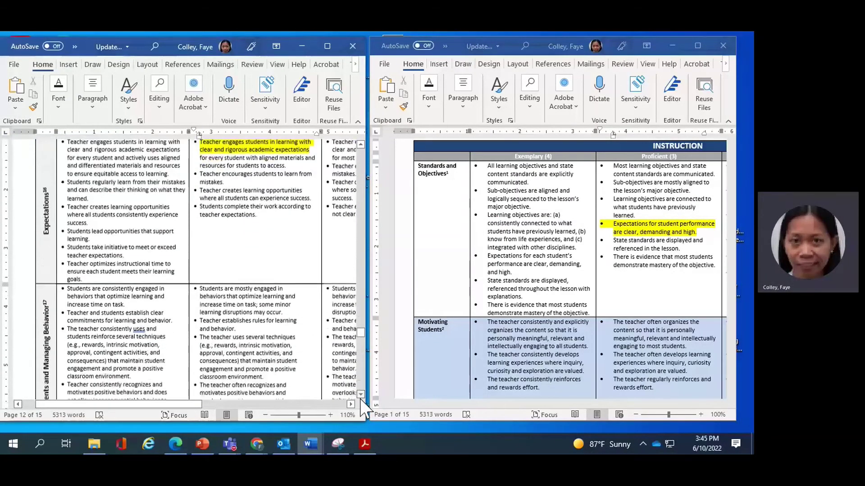
scroll(360, 400, down, 3)
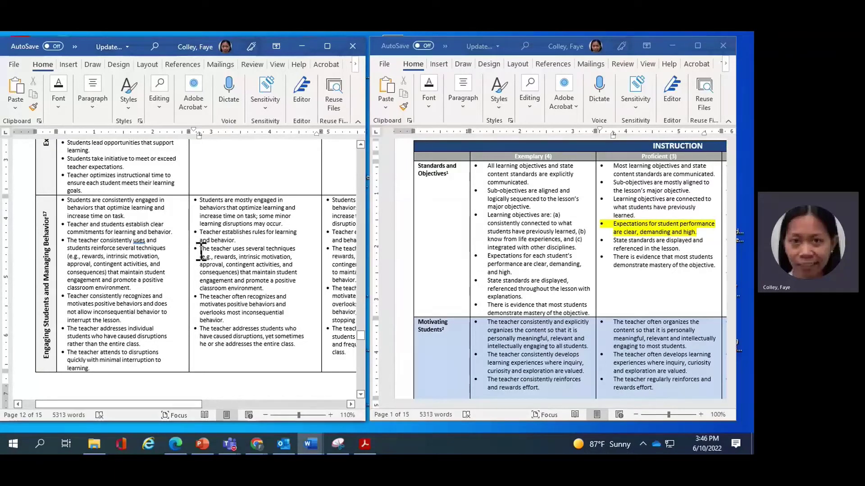
drag(201, 251, 266, 256)
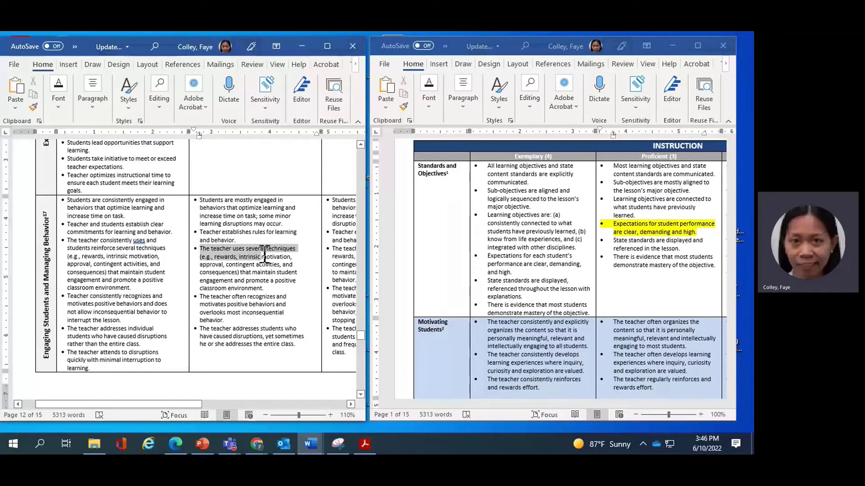
drag(265, 257, 291, 258)
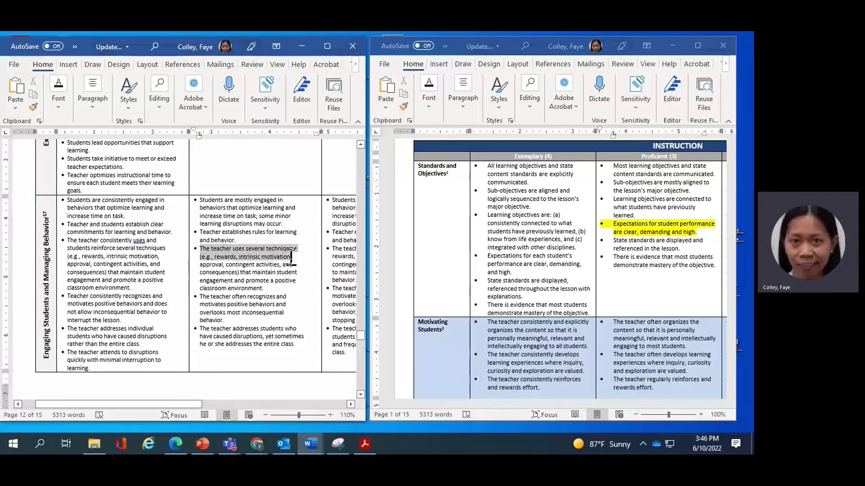
drag(291, 259, 300, 287)
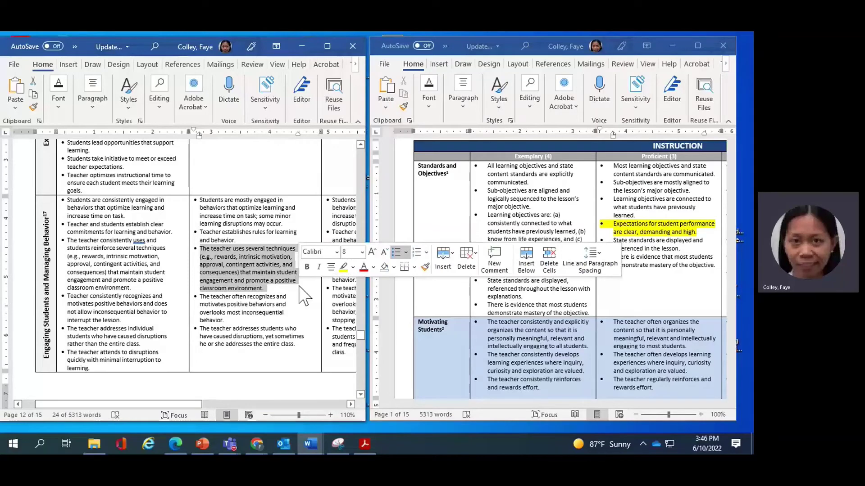
click(353, 267)
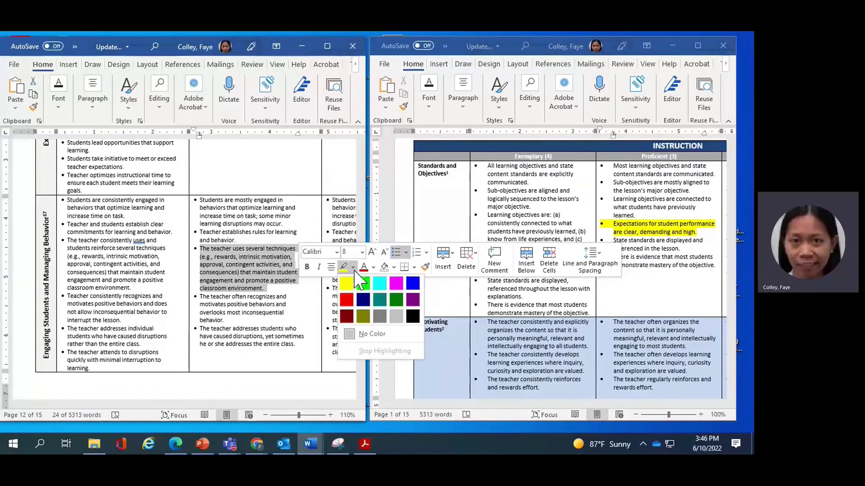
click(379, 285)
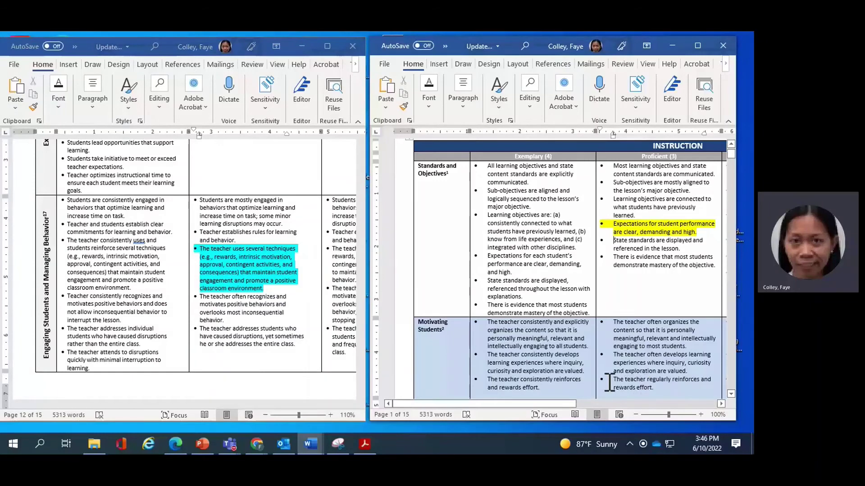
Highlight 'The teacher regularly reinforces and rewards effort.' turquoise in the Instruction rubric.
drag(611, 380, 655, 388)
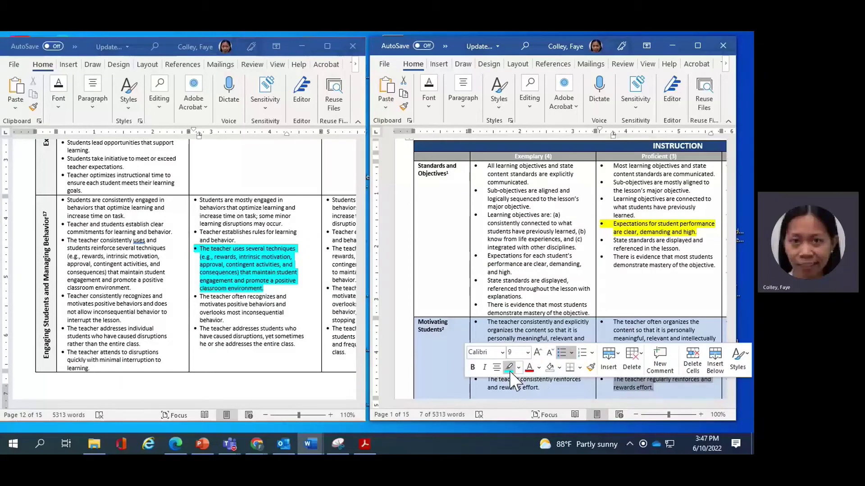
click(509, 367)
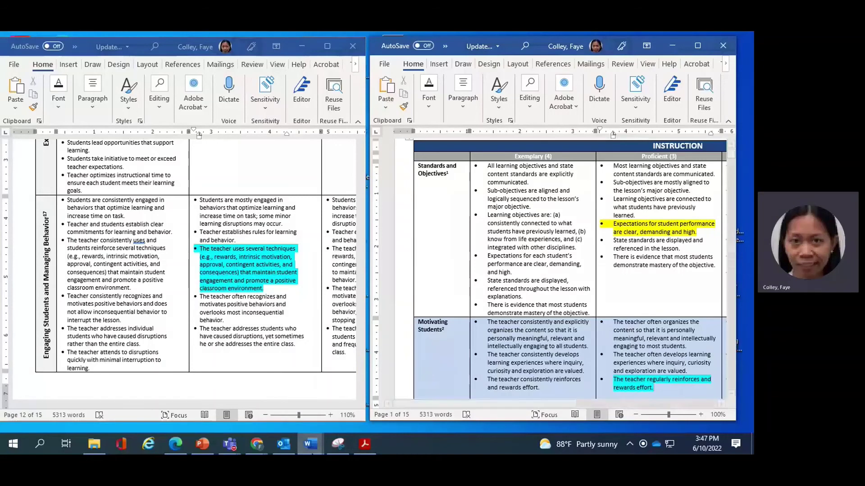
mouse_move(310, 455)
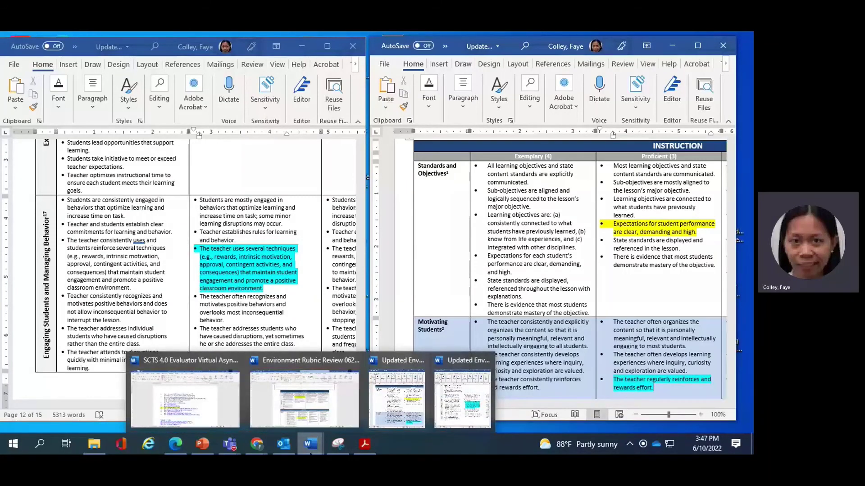
Switch to the Environment Rubric Review document and scroll up to its first page's comparison table.
click(309, 418)
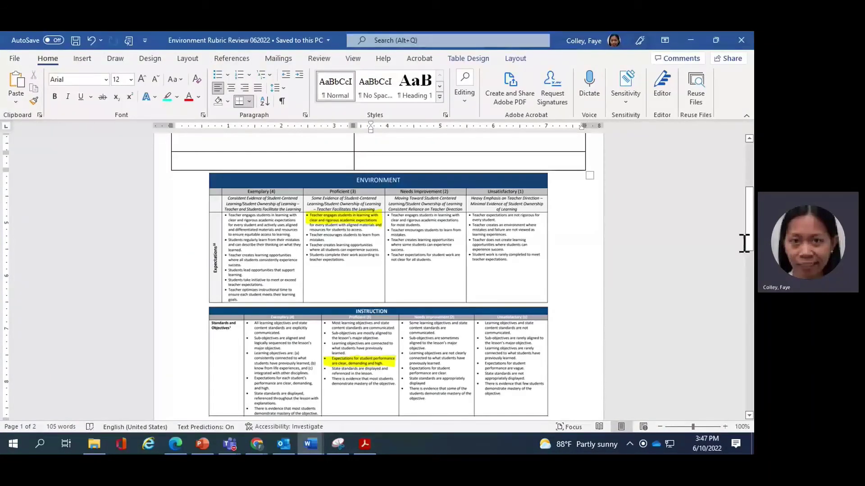
click(751, 249)
drag(751, 250, 751, 203)
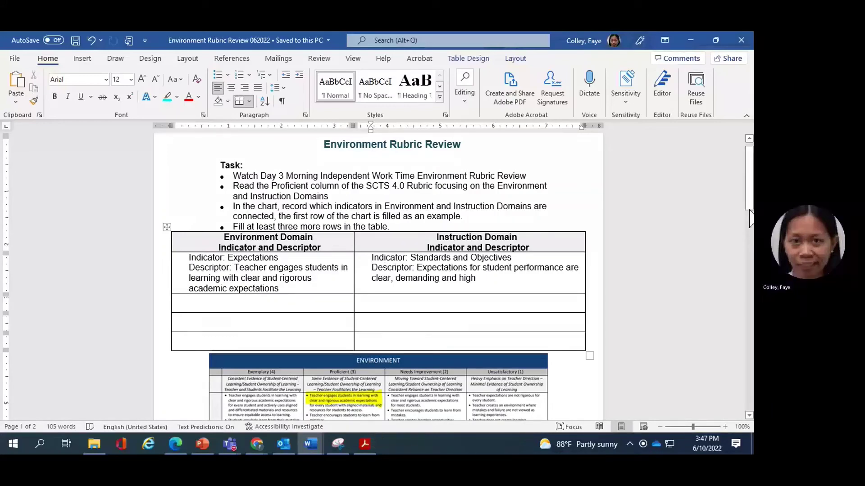
drag(749, 209, 750, 246)
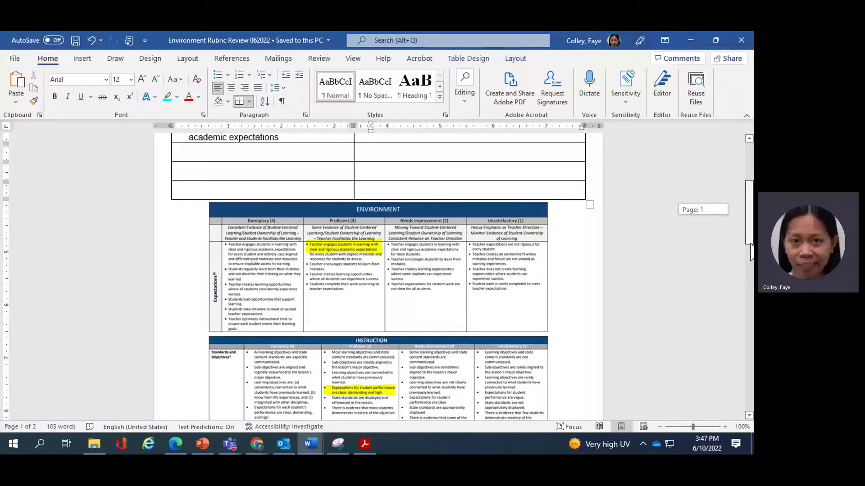
scroll(750, 247, up, 4)
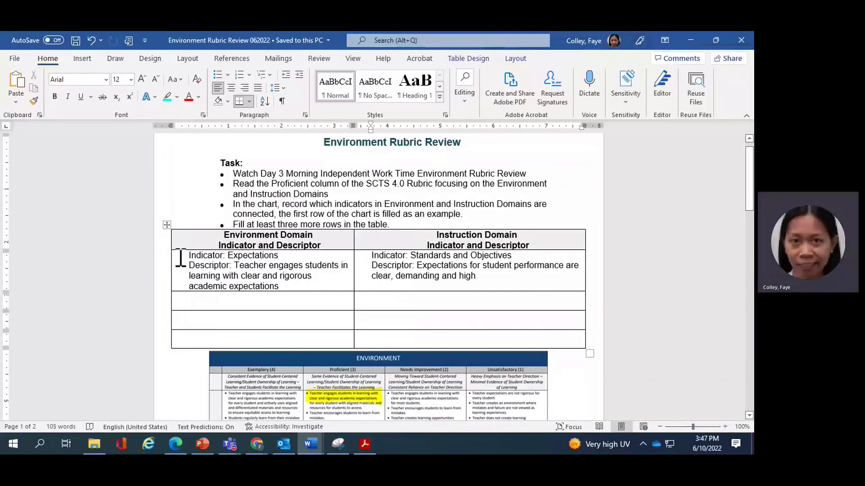
Type 'Indicator:' and 'Descriptor:' on separate lines in the empty Environment cell.
click(236, 297)
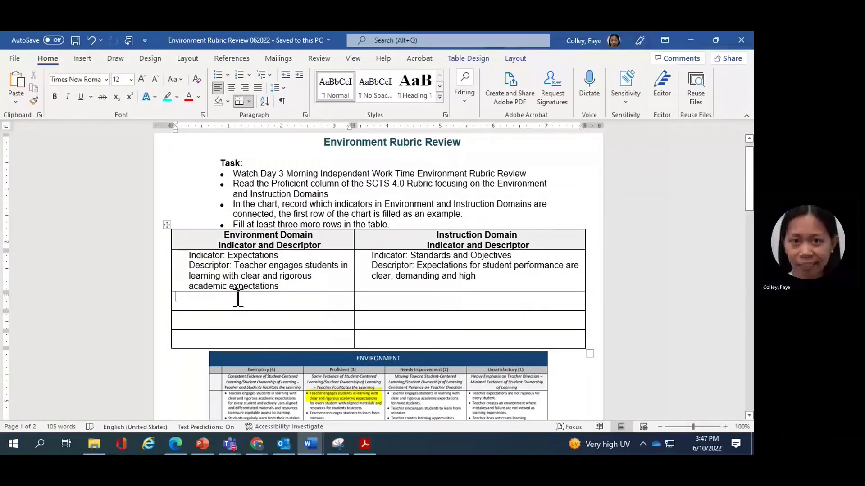
text(Indica)
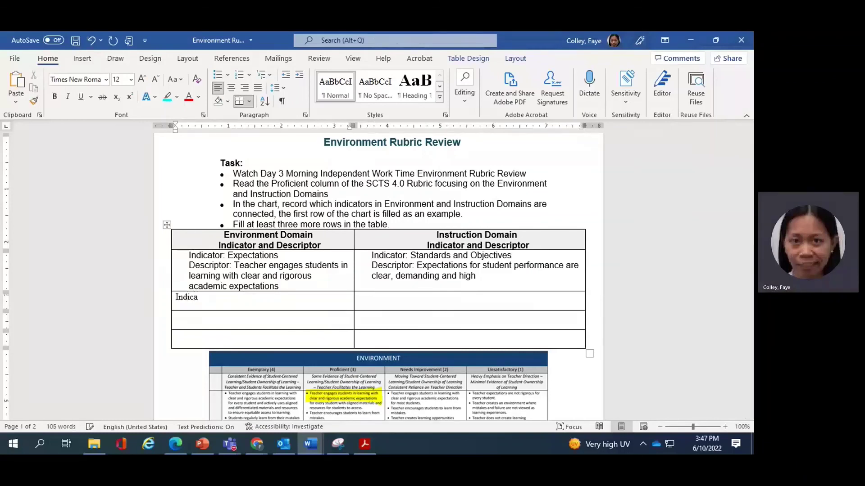
text(tor:)
key(Return)
text(Des)
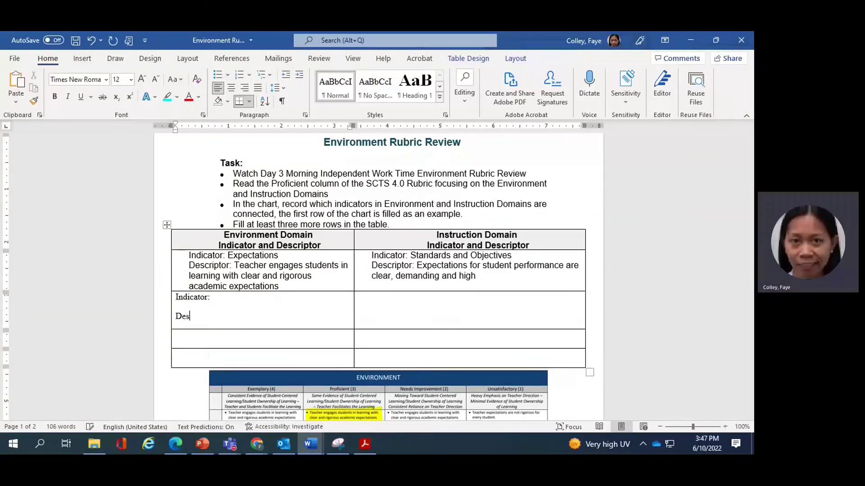
text(criptor:)
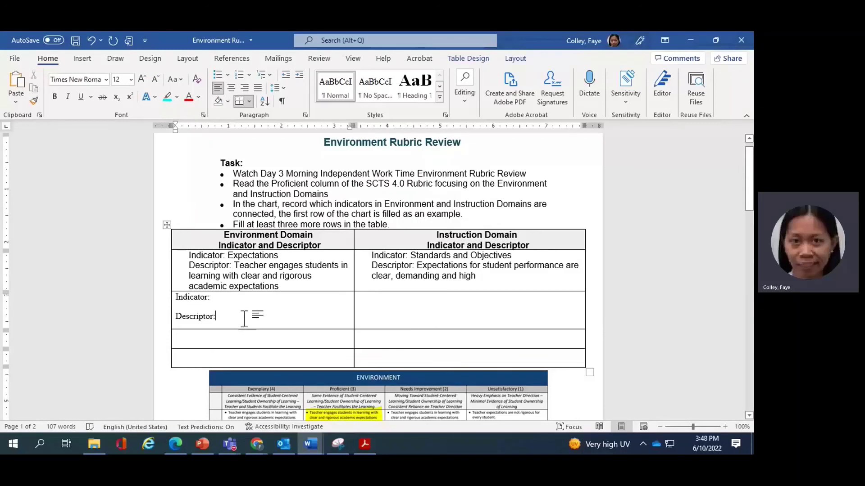
Copy the Indicator and Descriptor labels into the empty Instruction cell.
drag(216, 318, 178, 303)
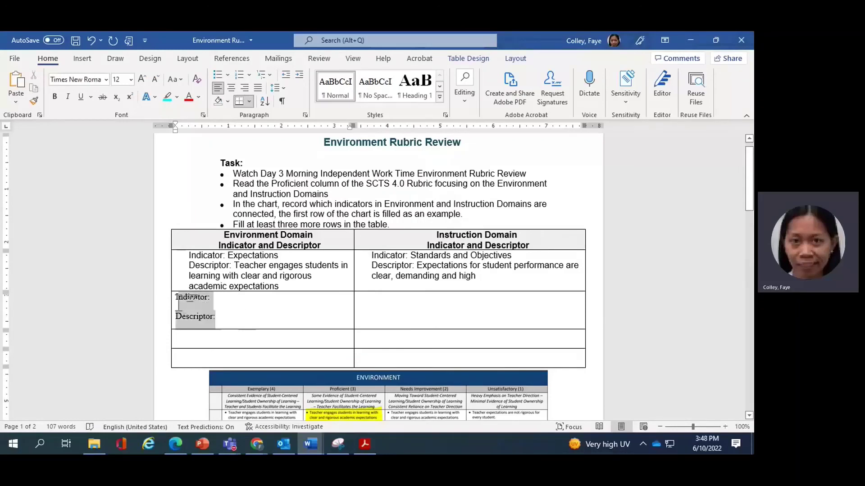
right_click(177, 304)
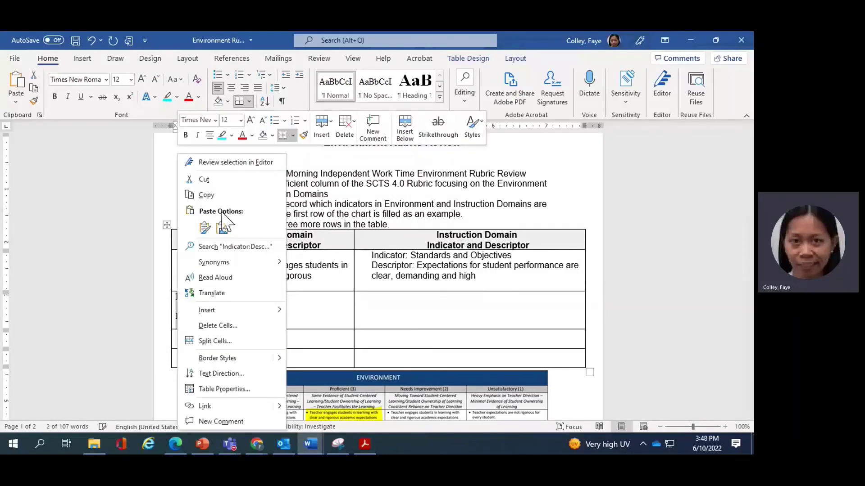
click(216, 198)
click(379, 305)
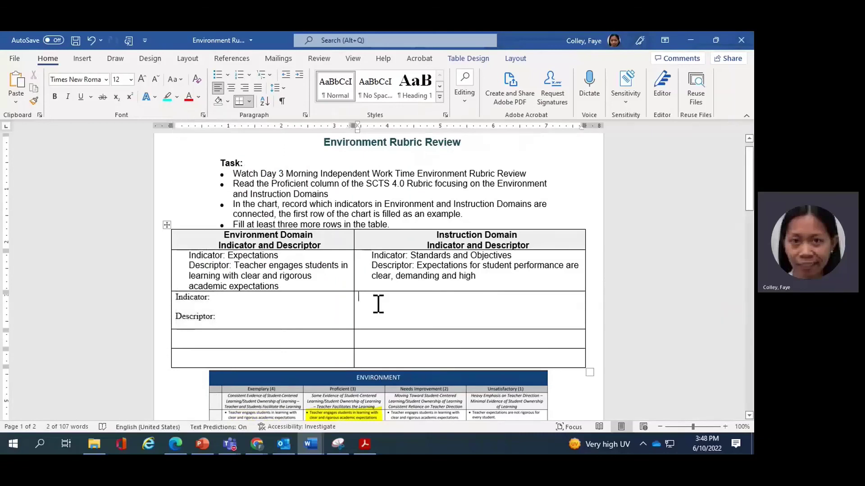
key(ctrl+v)
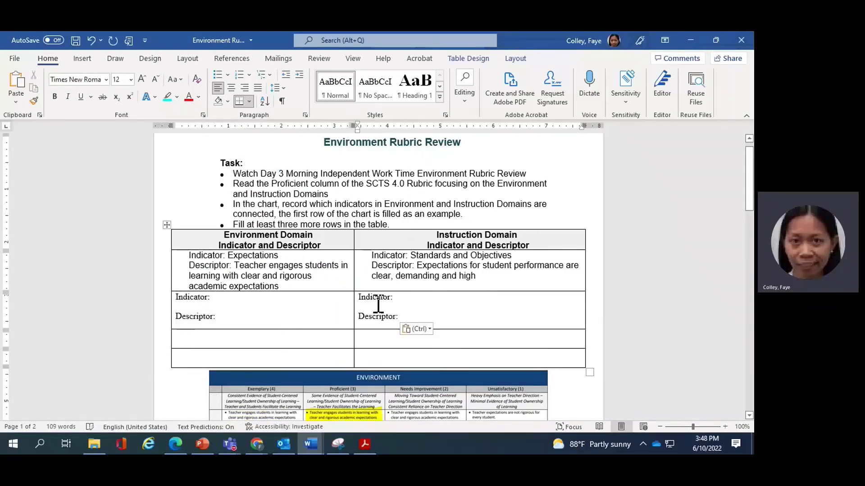